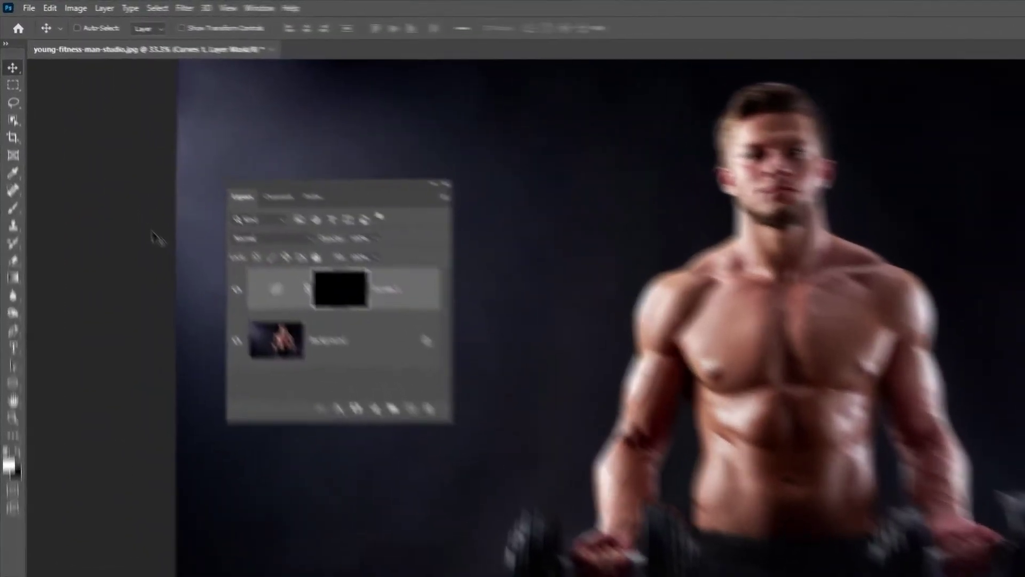
Step: Switch to the Brush tool to paint on the black Curves 1 mask
key(b)
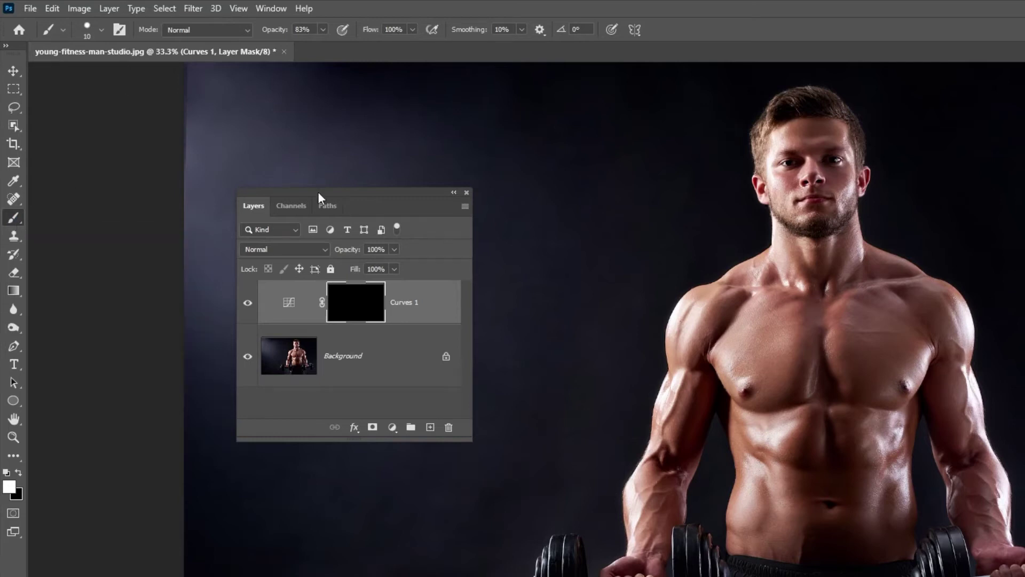
Step: Set up a hard-edged brush at 28 pixels for painting the mask
drag(318, 192, 195, 273)
click(100, 30)
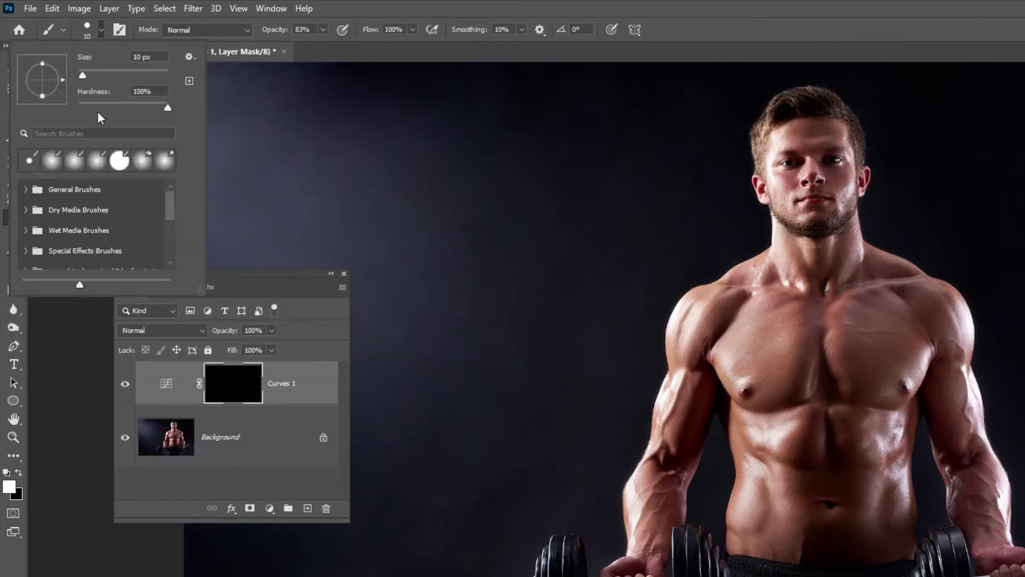
drag(166, 108, 184, 107)
drag(84, 73, 87, 72)
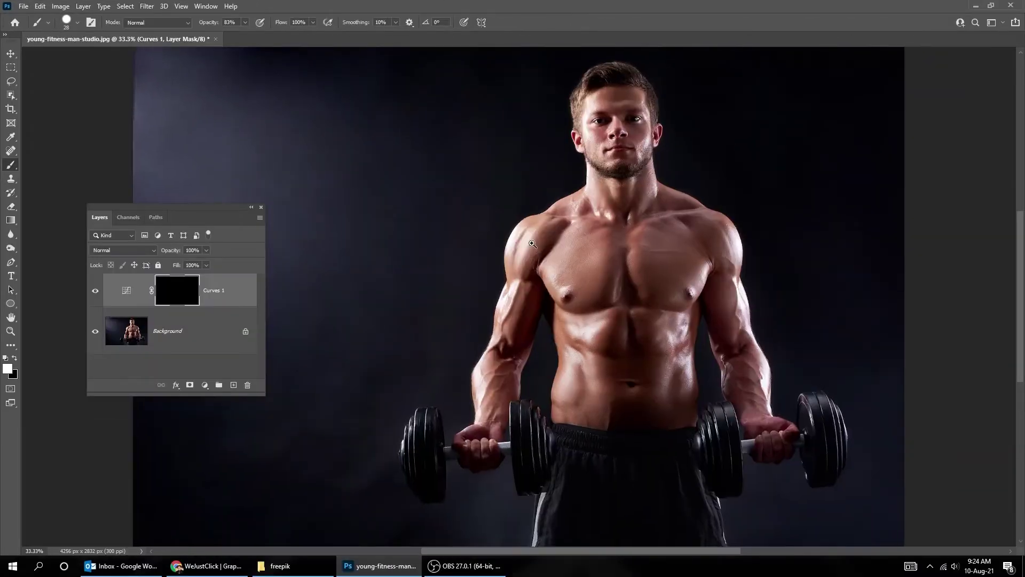
Step: Paint white highlight lines down the shoulder, arm and forearm
click(532, 243)
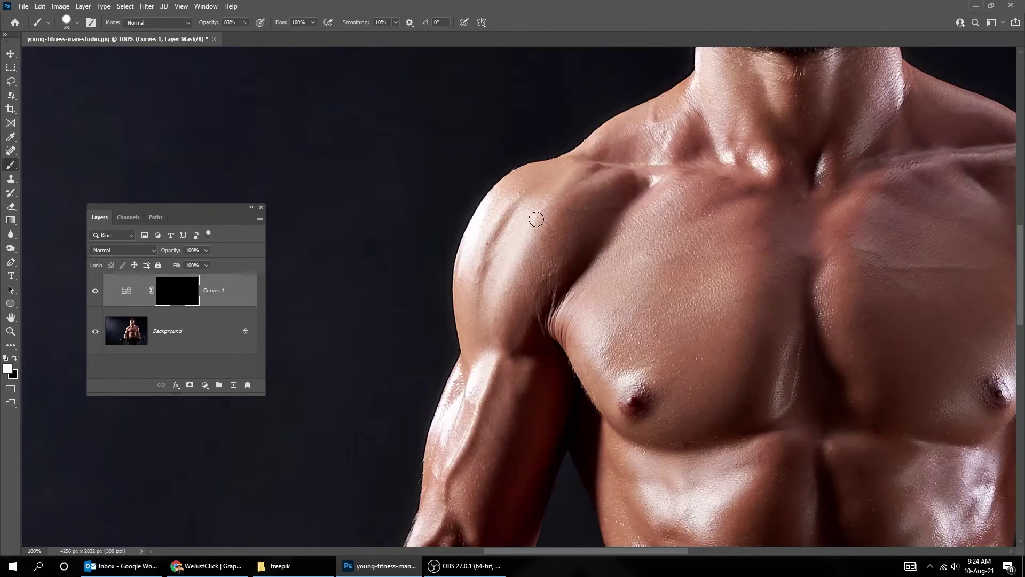
drag(531, 217, 490, 318)
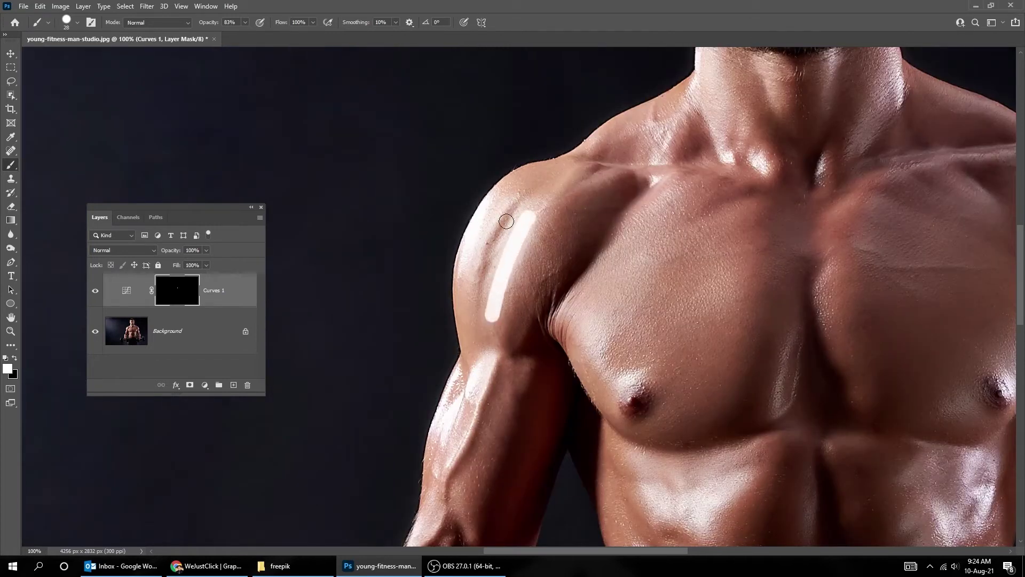
drag(490, 206, 463, 294)
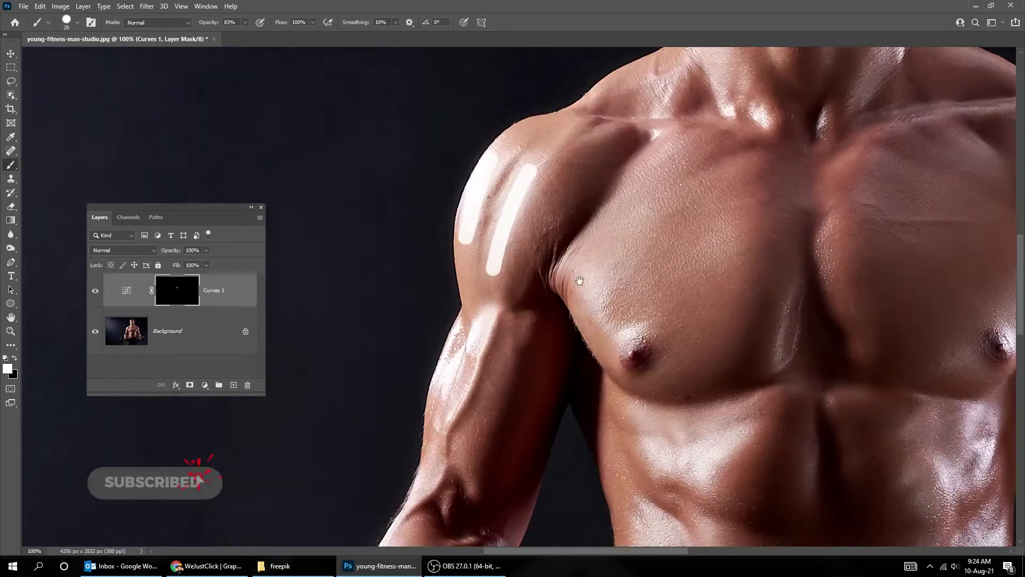
scroll(521, 237, down, 3)
drag(494, 216, 443, 316)
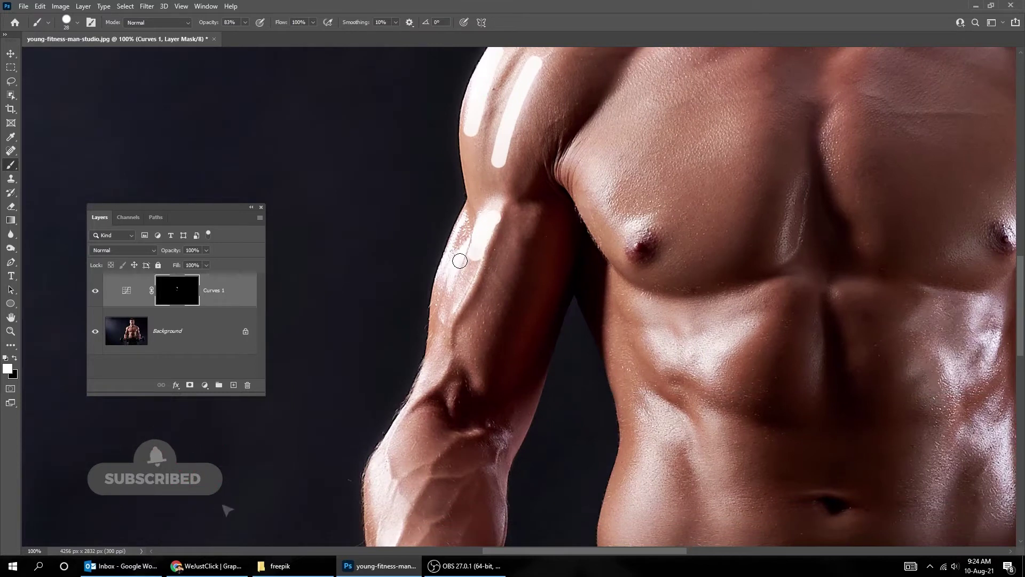
drag(461, 459, 486, 278)
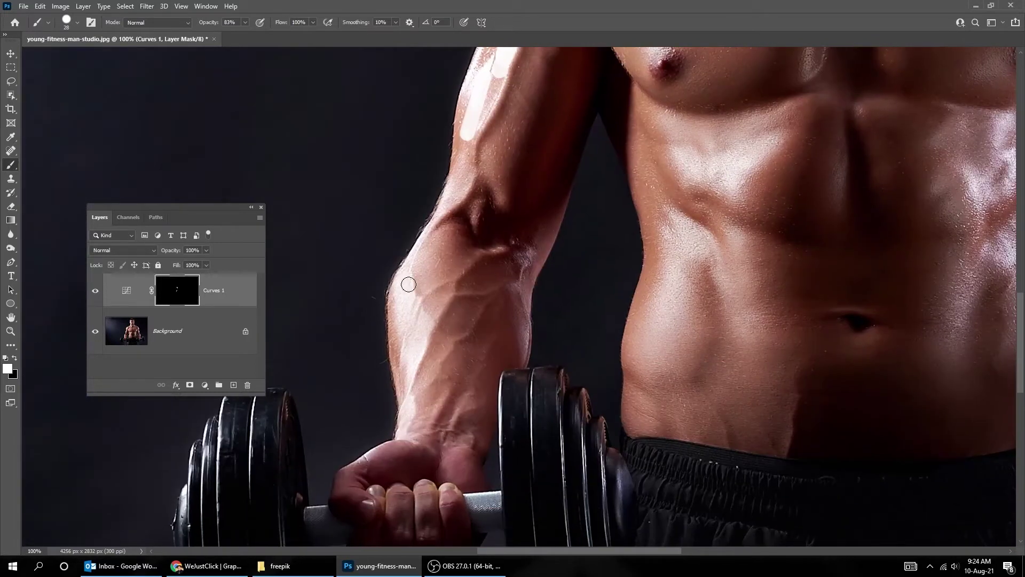
drag(408, 285, 410, 418)
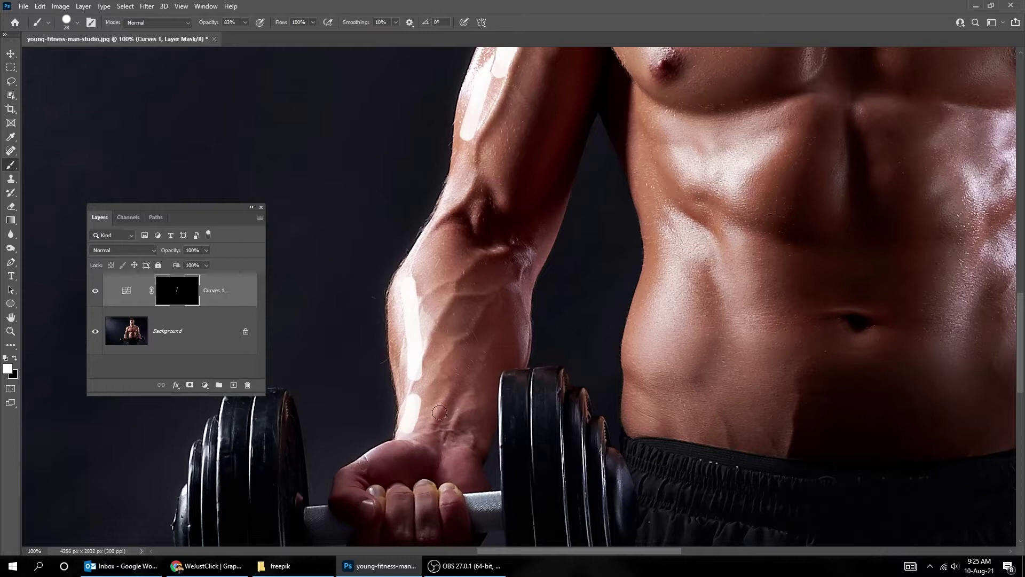
Step: Paint white highlight V shapes and triangles across the chest and abs
drag(540, 203, 439, 361)
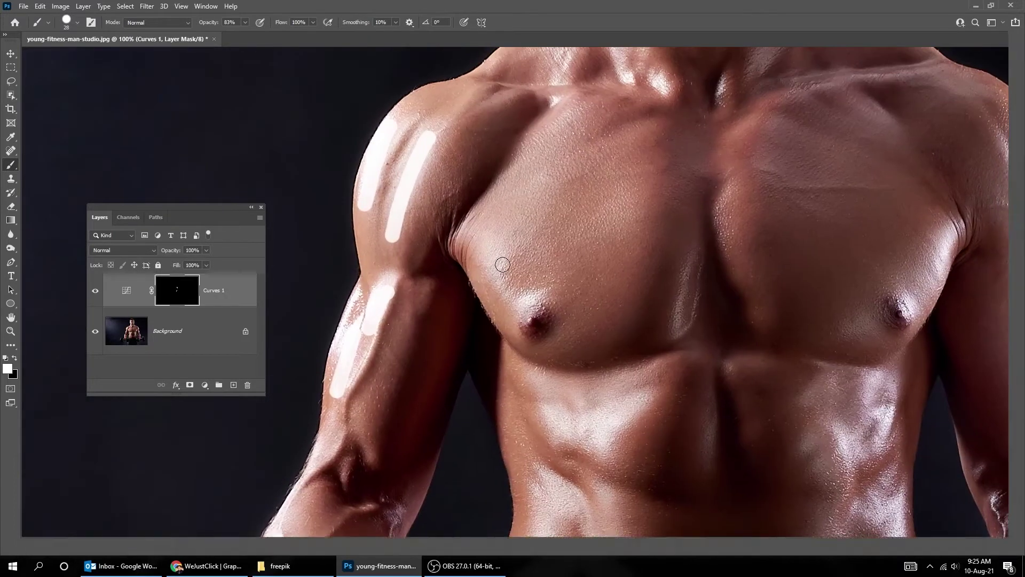
key(Tab)
drag(465, 184, 425, 157)
mouse_move(470, 291)
mouse_down()
mouse_move(442, 171)
mouse_move(561, 152)
mouse_move(498, 202)
mouse_move(474, 187)
mouse_up()
drag(443, 235, 492, 314)
mouse_move(451, 275)
mouse_down()
mouse_move(425, 379)
mouse_move(192, 358)
mouse_up()
drag(568, 363, 516, 306)
mouse_move(507, 205)
mouse_down()
mouse_move(557, 155)
mouse_move(332, 258)
mouse_up()
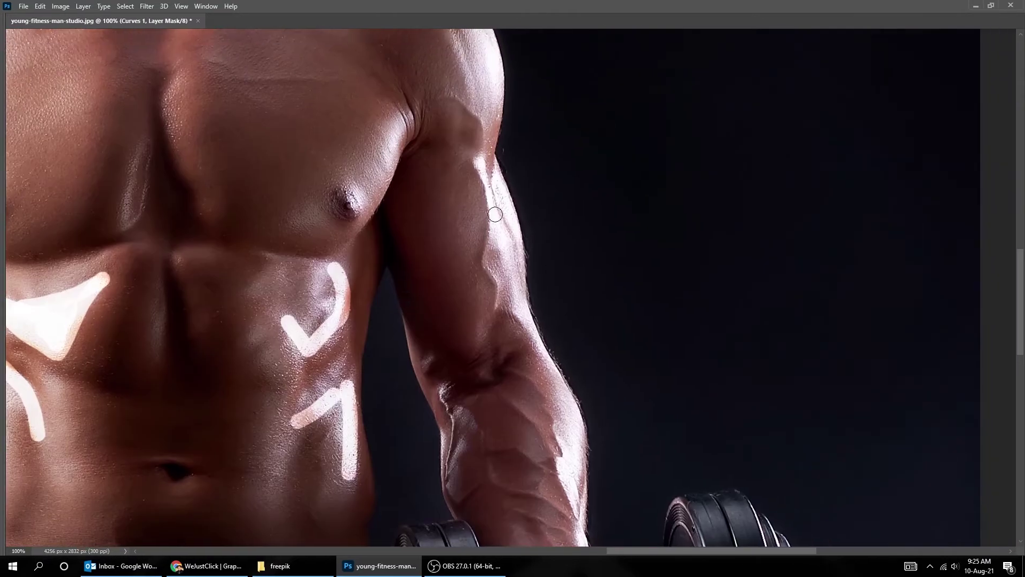
Step: Paint highlights along the other arm, shoulder and collarbones
mouse_move(489, 187)
mouse_down()
mouse_move(515, 299)
mouse_move(506, 235)
mouse_up()
mouse_move(555, 435)
mouse_down()
mouse_move(555, 374)
mouse_move(499, 230)
mouse_move(533, 459)
mouse_up()
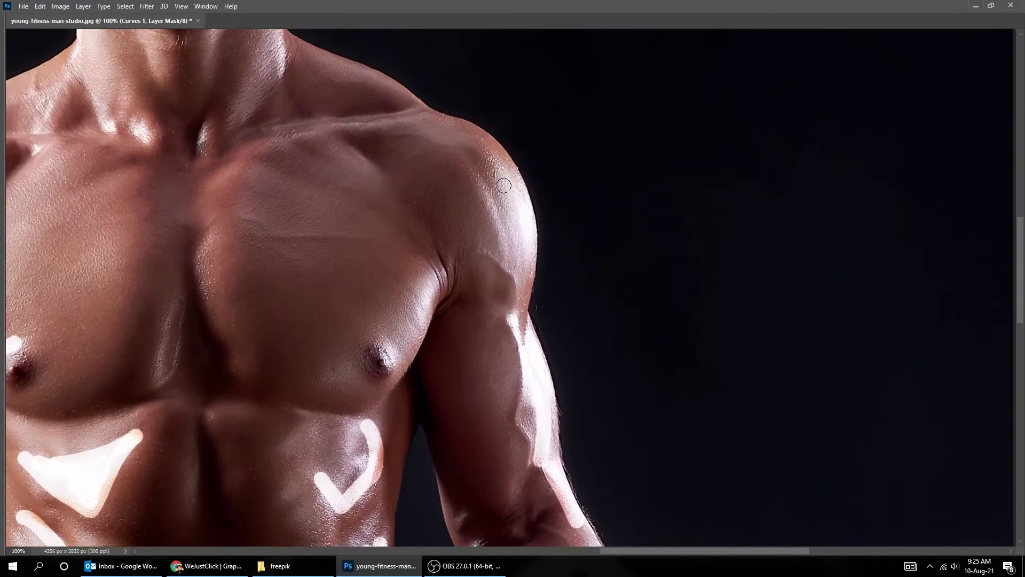
drag(513, 277, 491, 184)
mouse_move(60, 142)
mouse_down()
mouse_move(301, 318)
mouse_move(391, 296)
mouse_up()
click(455, 290)
click(420, 277)
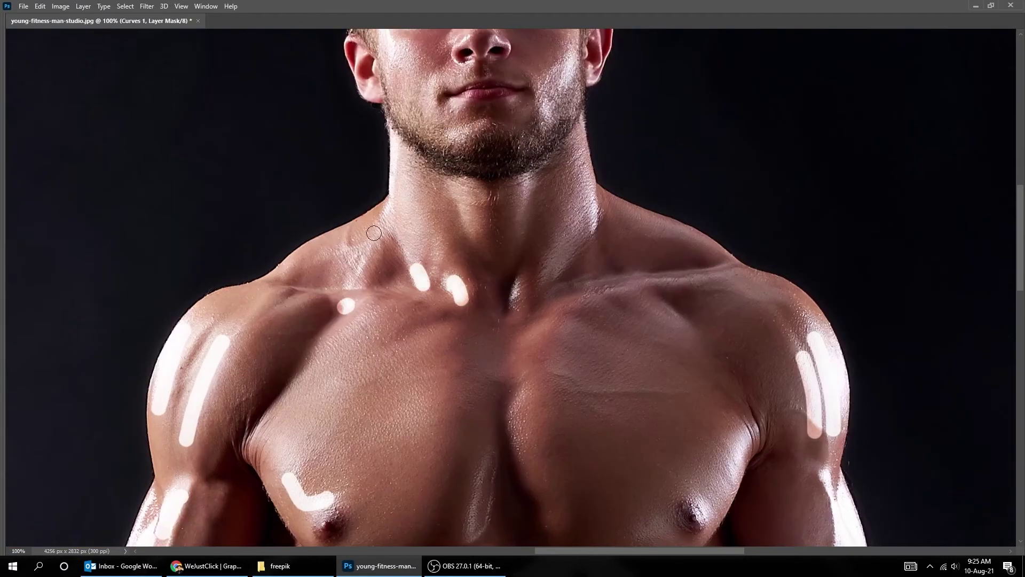
drag(318, 259, 376, 238)
drag(347, 286, 397, 201)
mouse_move(582, 226)
mouse_down()
mouse_move(526, 320)
mouse_move(537, 288)
mouse_up()
Step: Paint highlight lines on the neck, cheek, temple and forehead, then zoom out
drag(536, 291, 554, 413)
drag(352, 187, 349, 278)
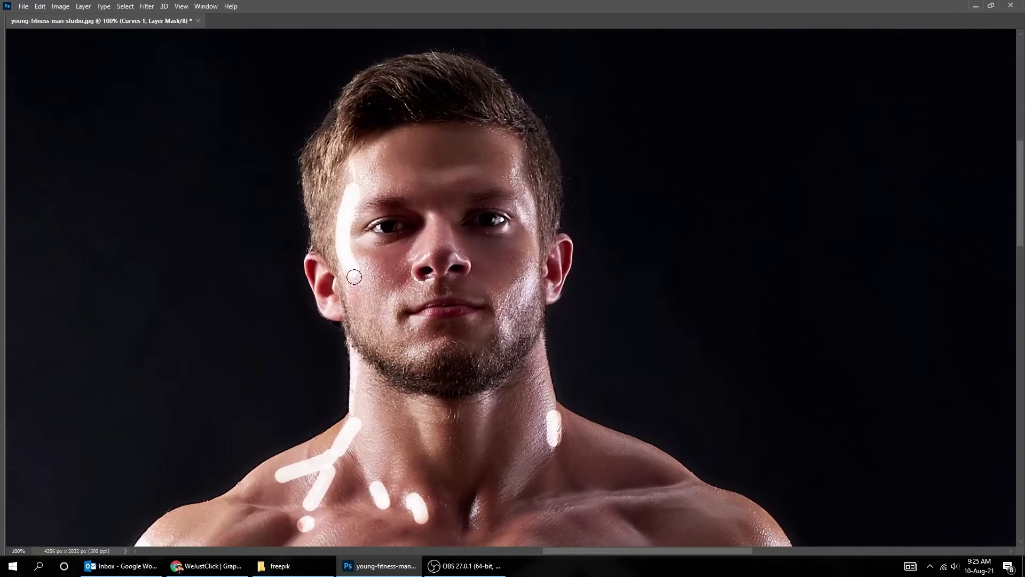
drag(534, 275, 515, 310)
mouse_move(362, 367)
mouse_down()
mouse_move(365, 389)
mouse_move(430, 448)
mouse_up()
drag(487, 397, 485, 427)
drag(529, 299, 500, 337)
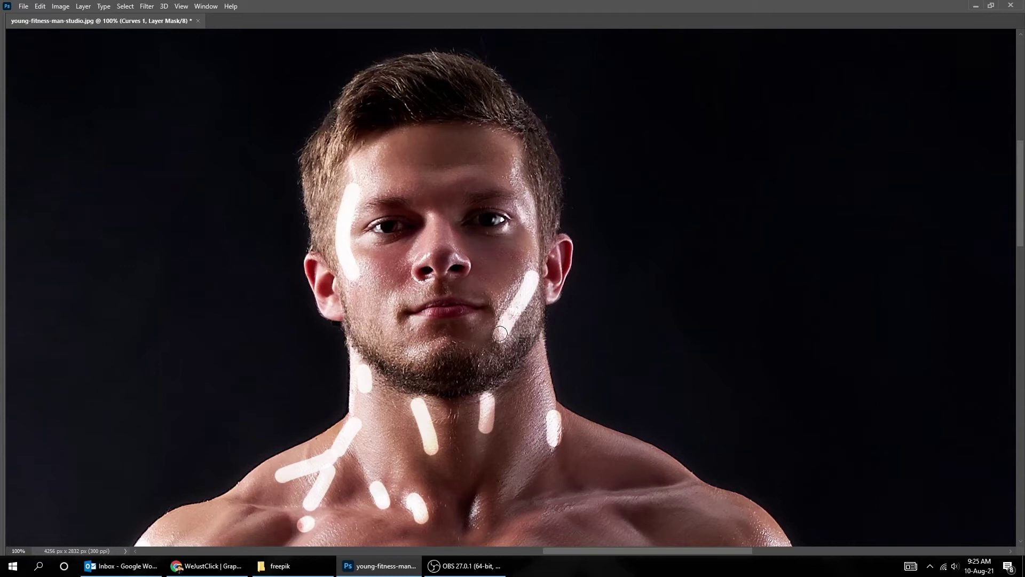
drag(523, 195, 531, 224)
drag(518, 152, 518, 184)
drag(372, 162, 355, 195)
drag(352, 406, 374, 160)
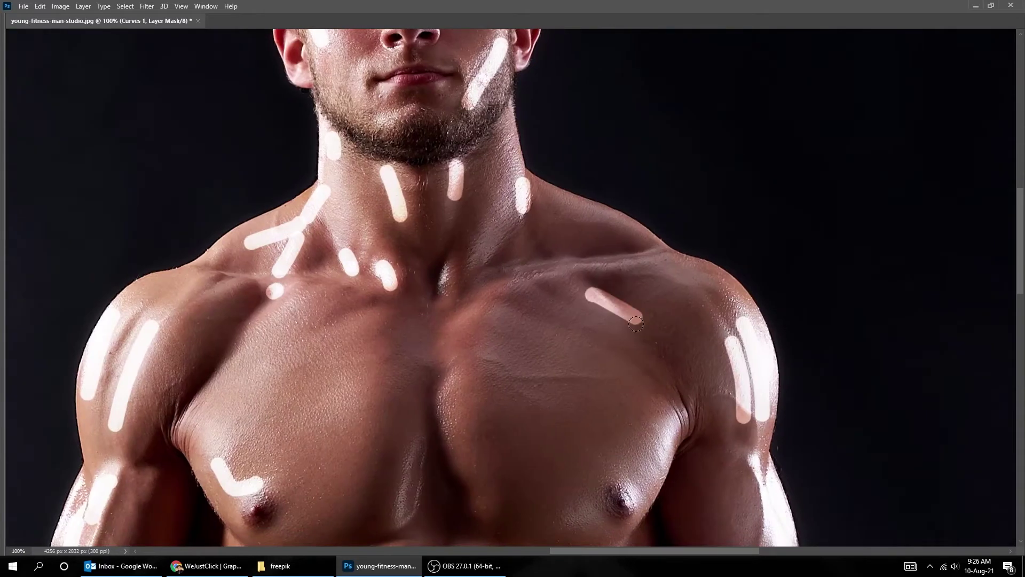
drag(368, 533, 367, 372)
key(ctrl+minus)
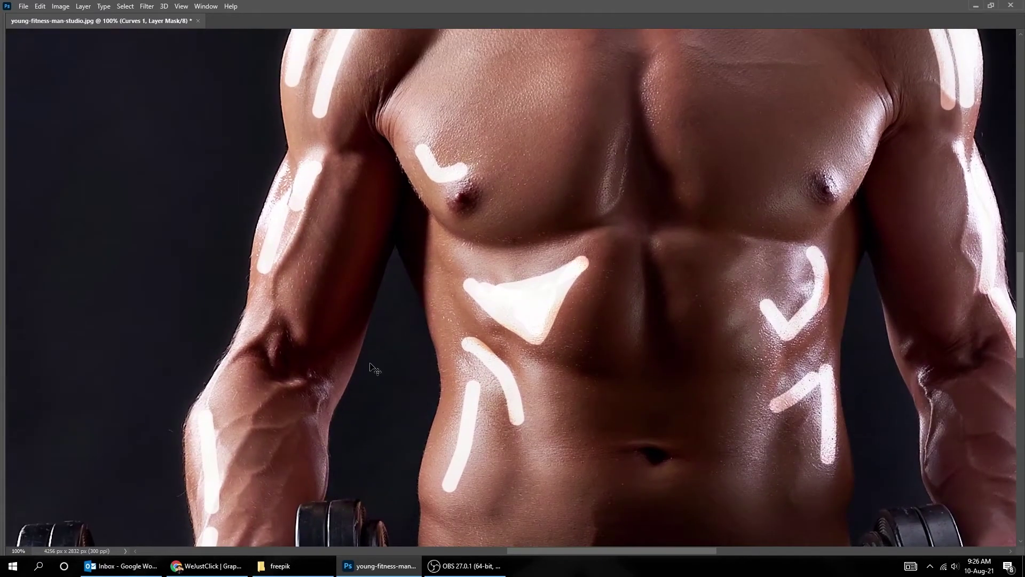
key(ctrl+minus)
key(ctrl+minus)
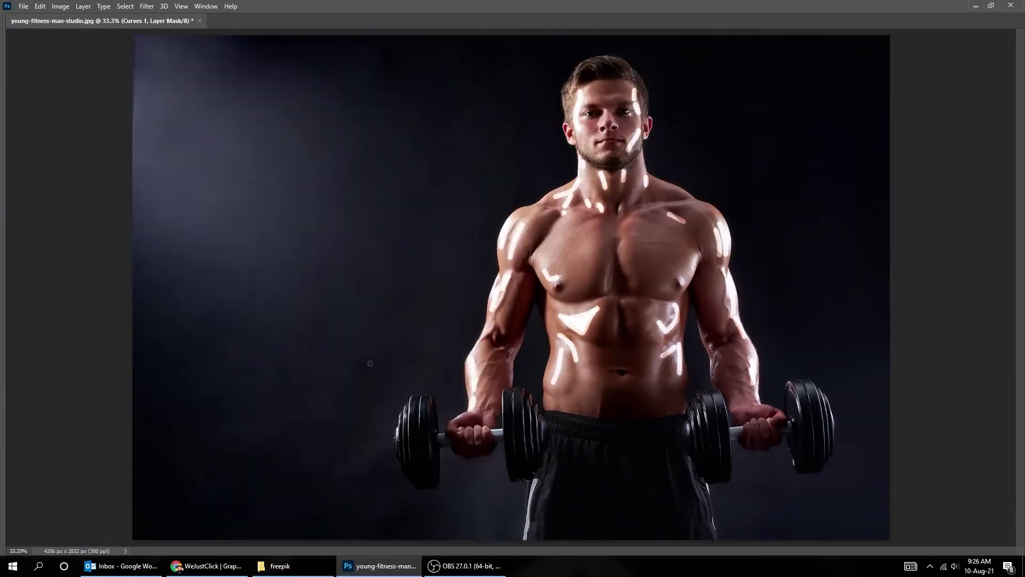
key(Tab)
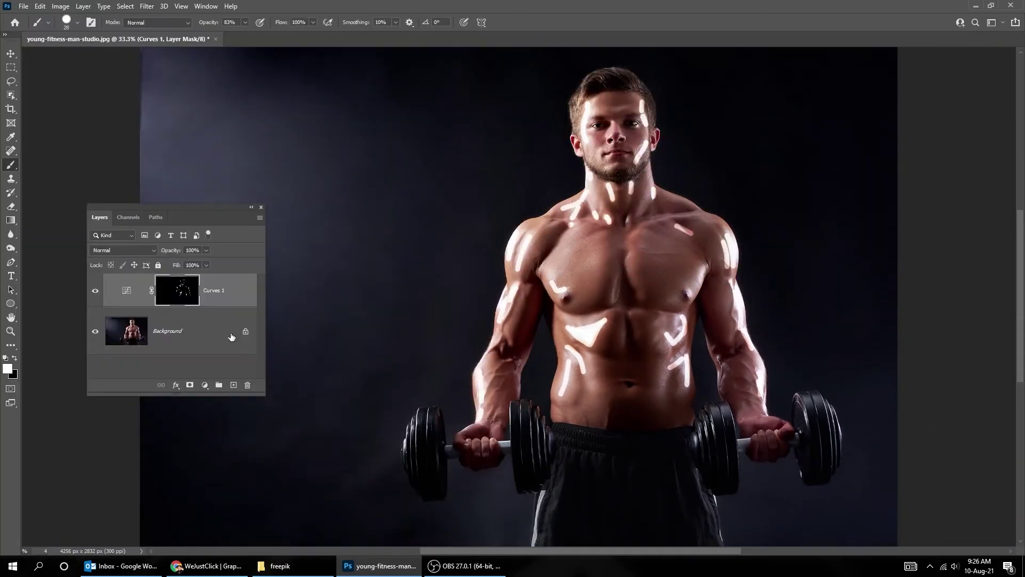
Step: Feather the Curves 1 mask in Properties to soften the white strokes
double_click(183, 293)
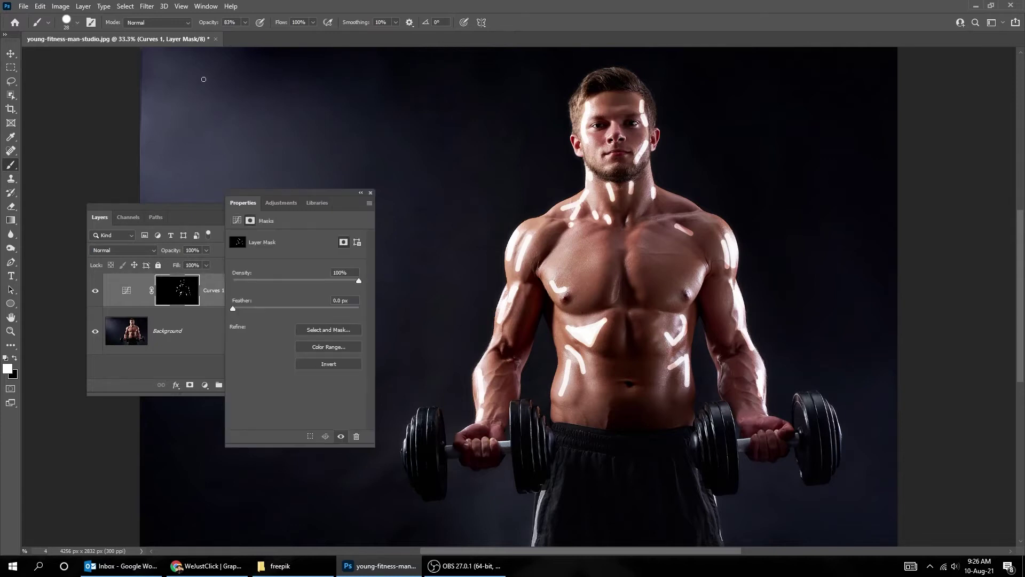
click(205, 7)
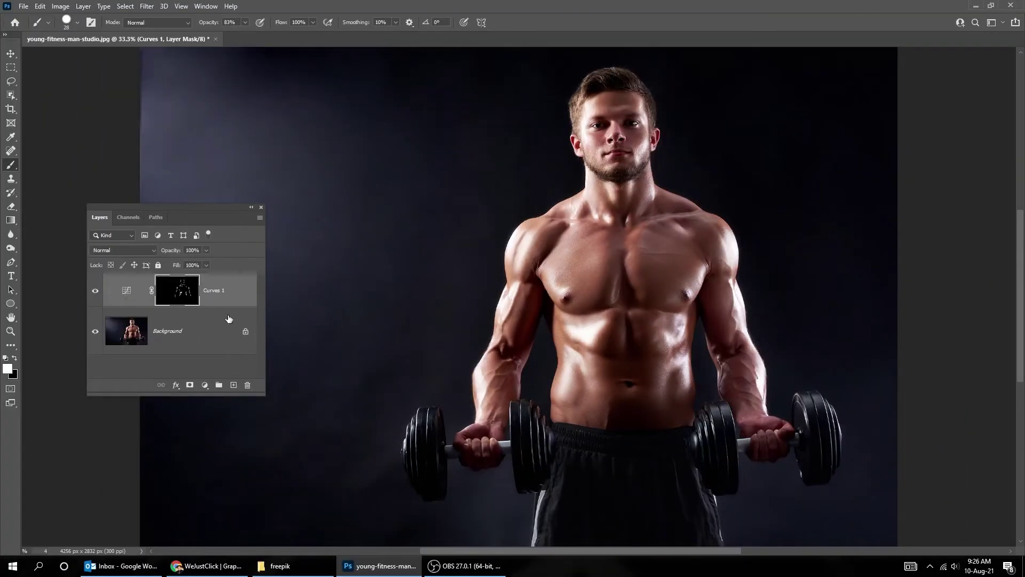
click(206, 385)
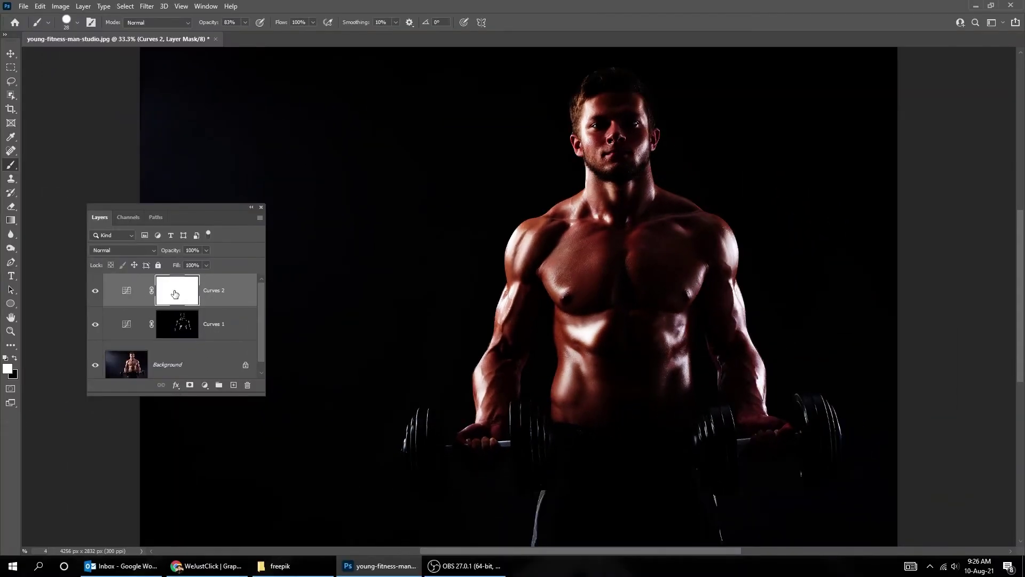
Step: Invert the Curves 2 mask to solid black with Ctrl+I
key(ctrl+i)
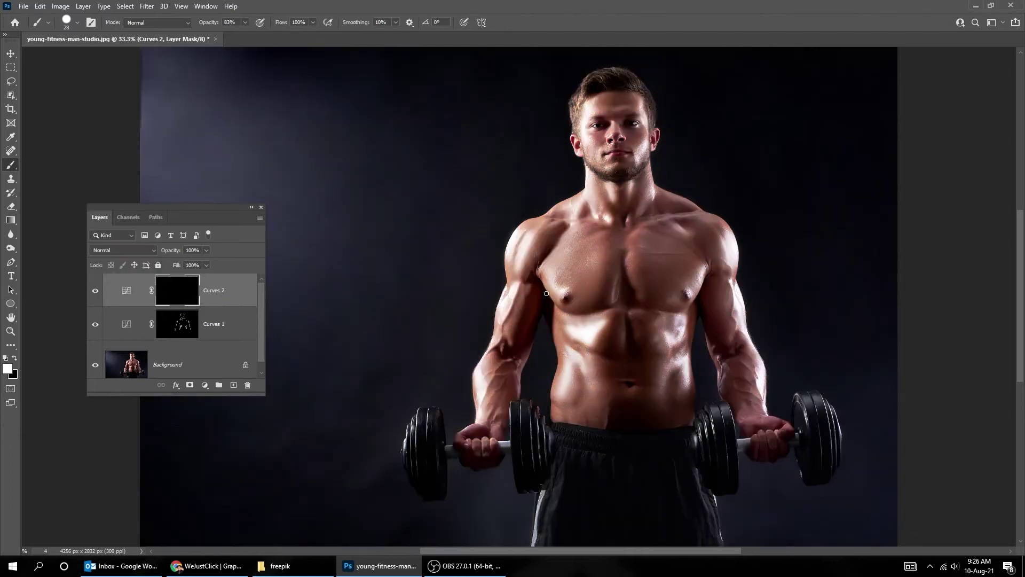
Step: Paint dark lines along the biceps, under the pecs and down the abs
scroll(528, 290, up, 2)
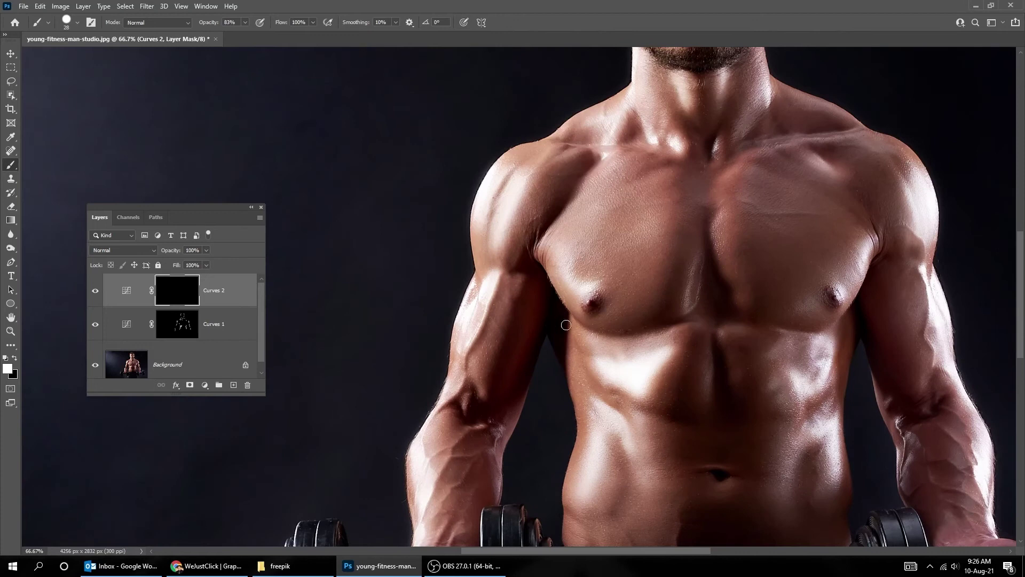
drag(566, 324, 513, 285)
key(Tab)
drag(458, 223, 432, 318)
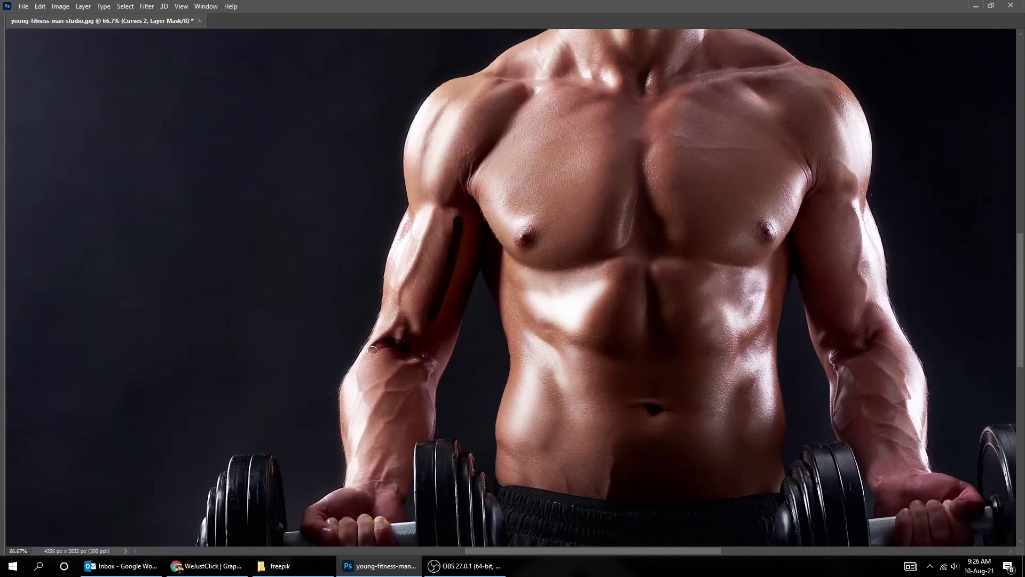
drag(377, 407, 241, 412)
drag(511, 280, 517, 348)
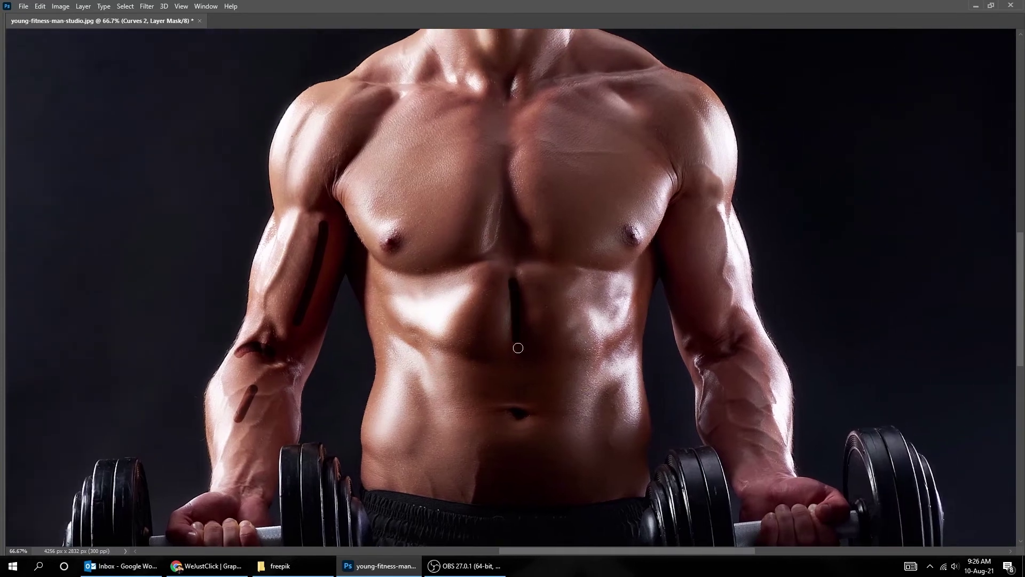
mouse_move(508, 184)
mouse_down()
mouse_move(546, 260)
mouse_move(388, 266)
mouse_up()
drag(552, 256, 629, 258)
drag(586, 377, 592, 327)
drag(639, 257, 586, 267)
drag(620, 348, 619, 410)
drag(419, 335, 430, 411)
Step: Paint dark lines on the shoulders, collarbone, right forearm, neck and forehead
drag(317, 242, 309, 361)
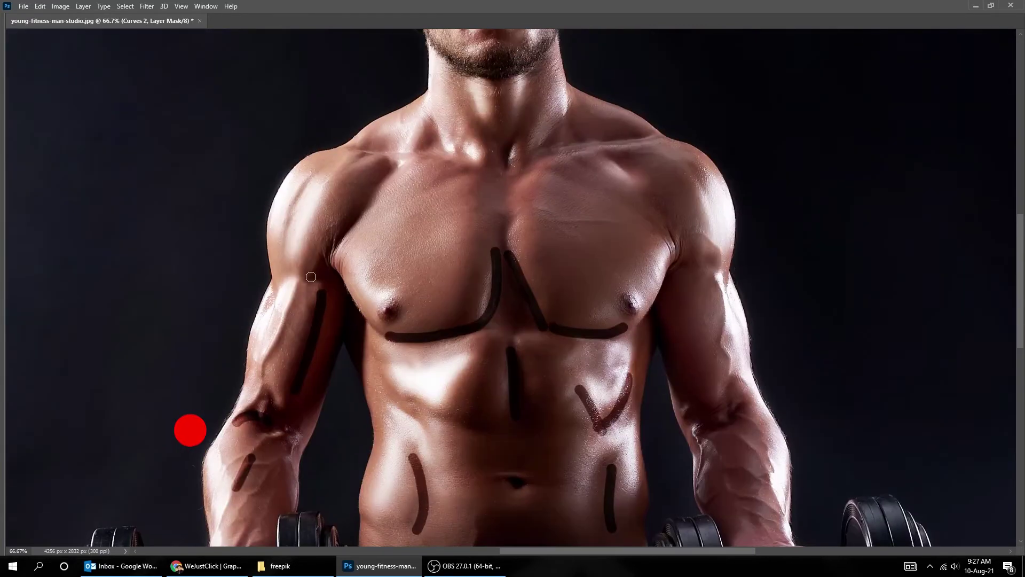
mouse_move(356, 159)
mouse_down()
mouse_move(369, 148)
mouse_move(354, 226)
mouse_up()
drag(355, 229, 378, 232)
mouse_move(453, 219)
mouse_down()
mouse_move(439, 251)
mouse_move(574, 213)
mouse_up()
mouse_move(512, 195)
mouse_down()
mouse_move(476, 120)
mouse_move(563, 243)
mouse_up()
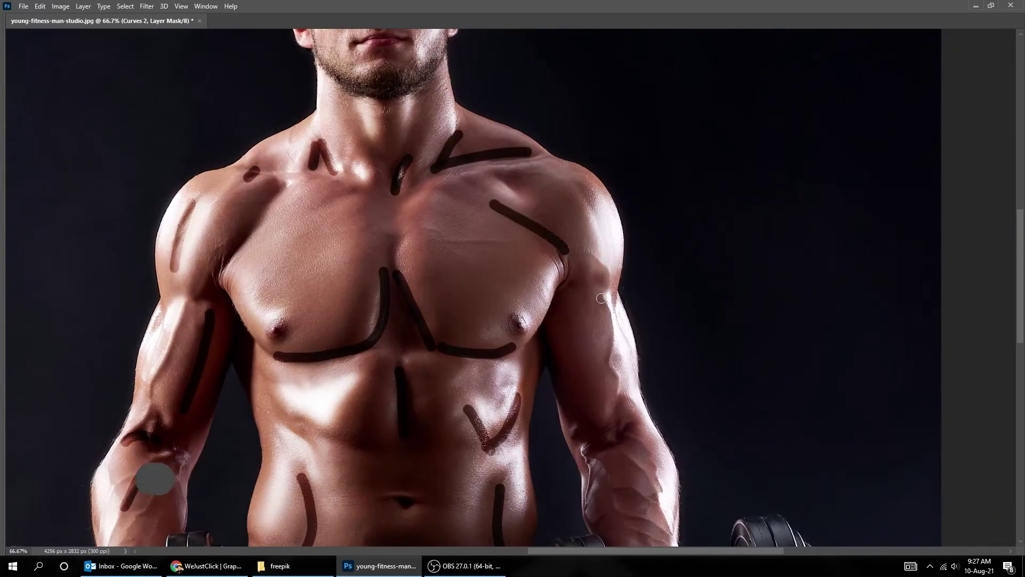
drag(579, 424, 530, 262)
mouse_move(540, 292)
mouse_down()
mouse_move(544, 321)
mouse_move(568, 296)
mouse_up()
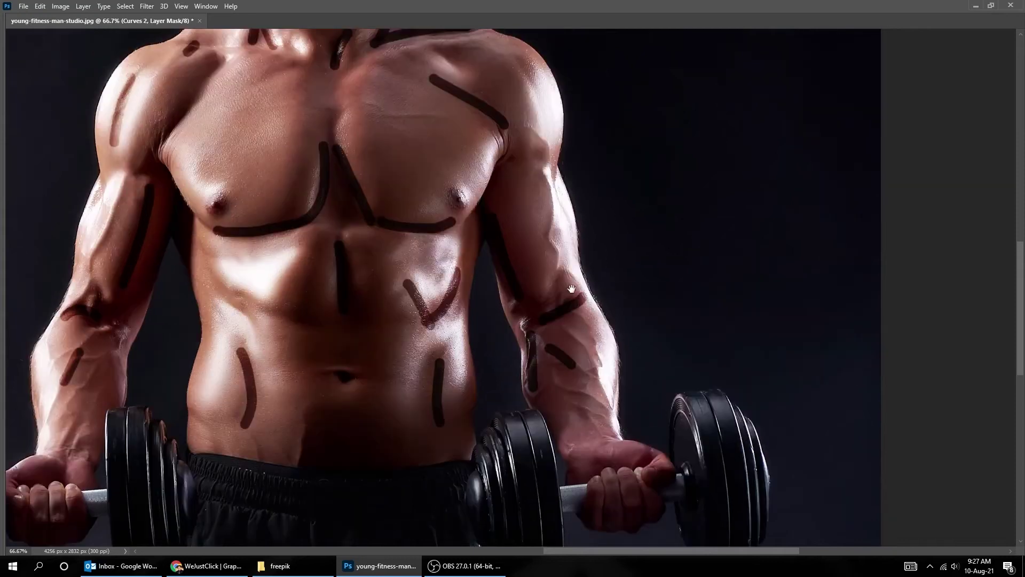
scroll(480, 299, up, 6)
drag(458, 288, 464, 332)
drag(444, 116, 490, 116)
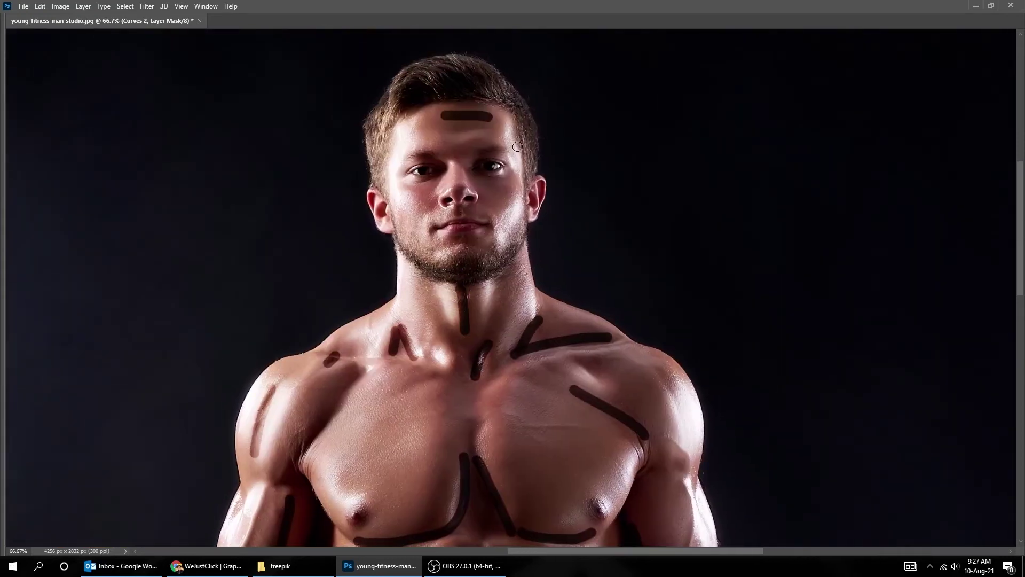
Step: Add dark lines on the upper chest and across the abs
drag(473, 184, 496, 155)
drag(398, 336, 362, 385)
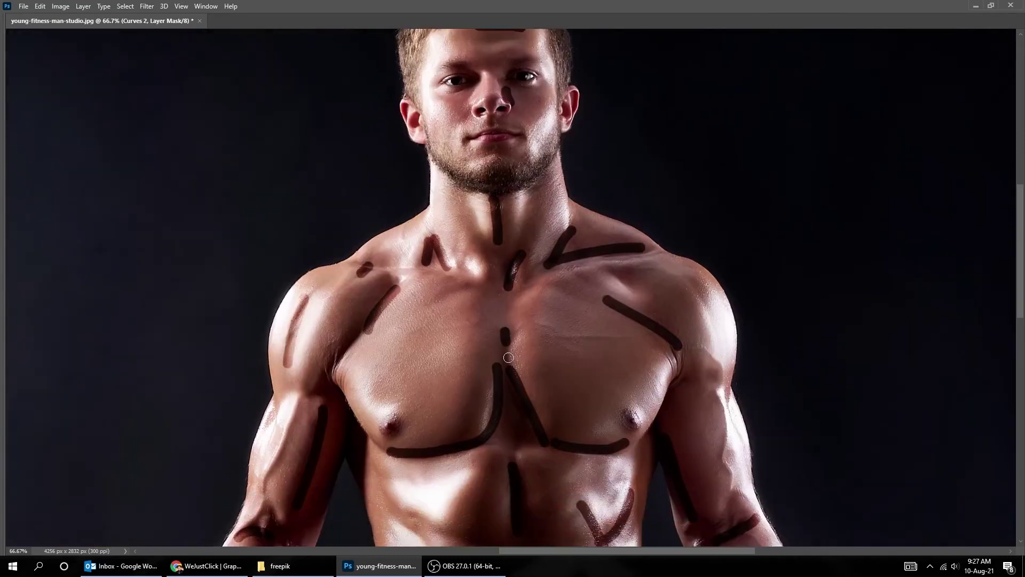
mouse_move(631, 345)
mouse_down()
mouse_move(552, 225)
mouse_move(521, 214)
mouse_up()
scroll(447, 300, down, 5)
mouse_move(348, 300)
mouse_down()
mouse_move(430, 344)
mouse_move(383, 345)
mouse_up()
drag(487, 342, 532, 340)
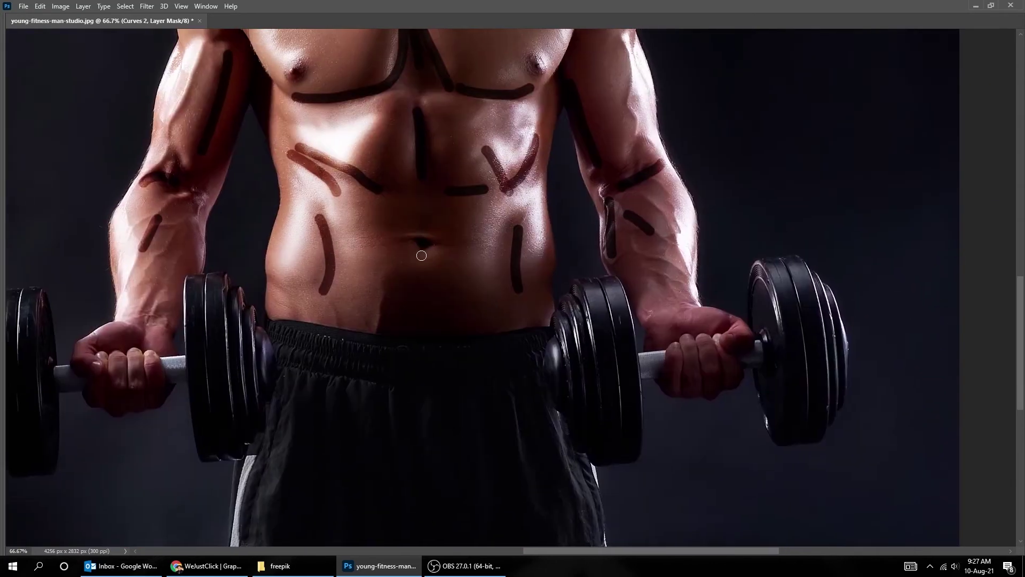
Step: Paint dark lines along the left shoulder, biceps and forearm, then view the whole image
drag(478, 59, 489, 302)
key(ctrl+minus)
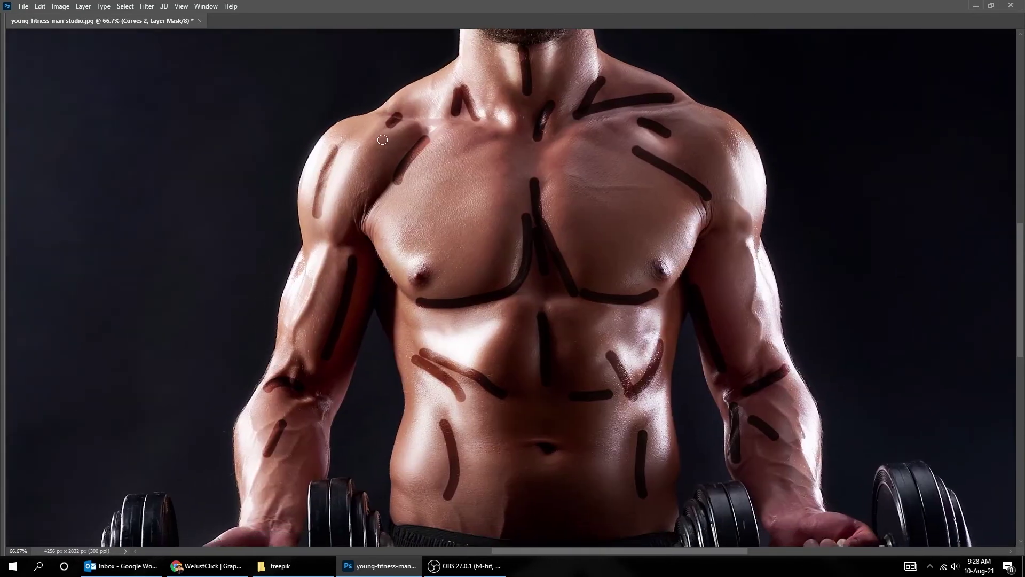
drag(368, 143, 342, 207)
drag(323, 267, 314, 302)
drag(321, 296, 292, 351)
drag(256, 320, 308, 337)
key(ctrl+minus)
key(ctrl+minus)
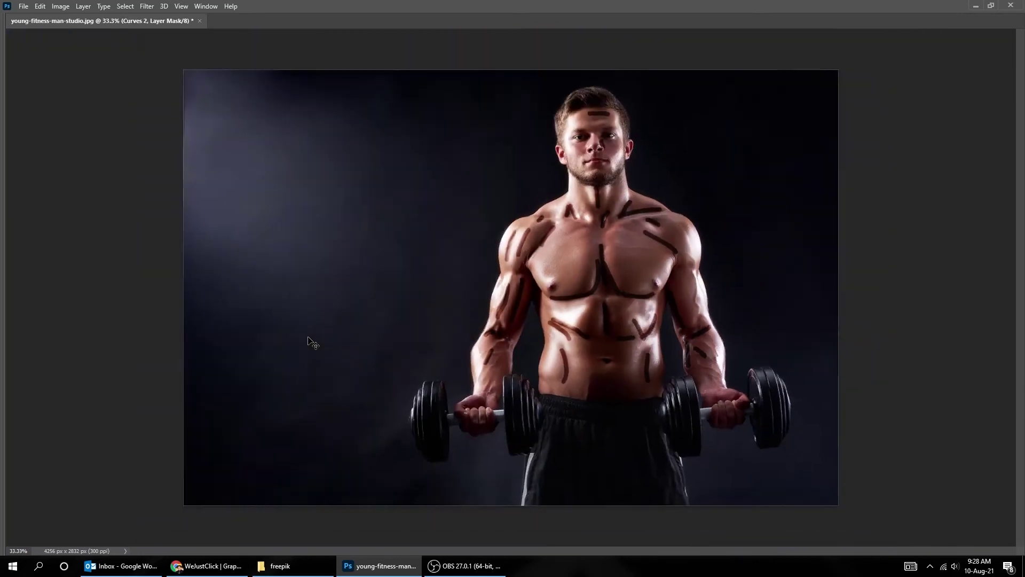
key(Tab)
key(ctrl+plus)
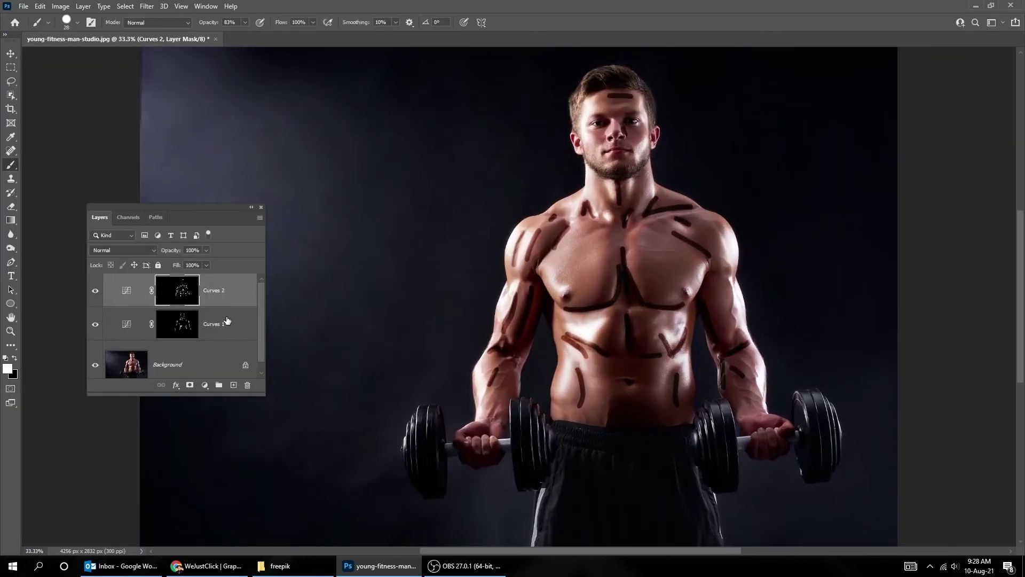
Step: Feather the Curves 2 mask and toggle its visibility to compare the shading
double_click(184, 295)
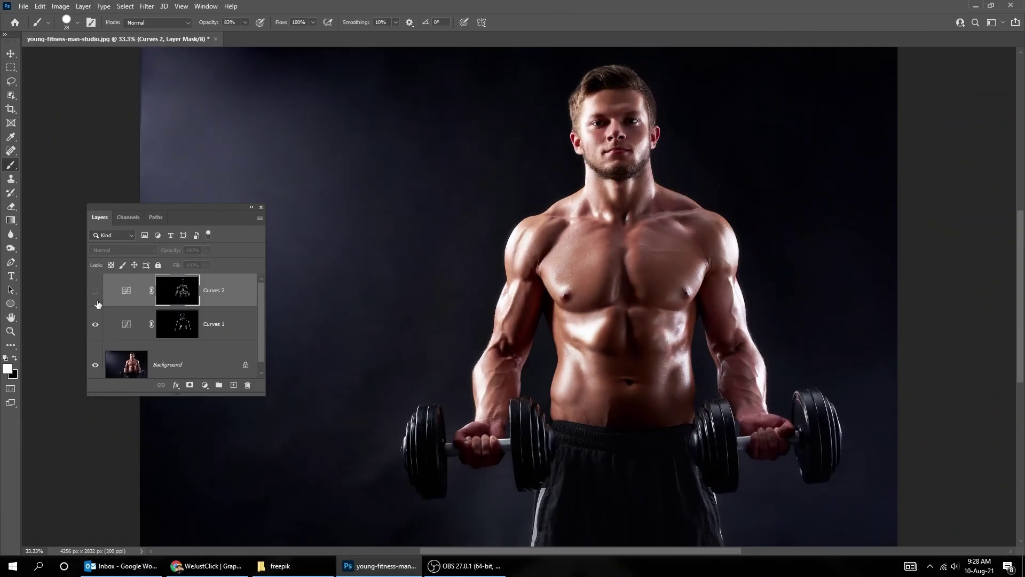
click(98, 324)
click(95, 290)
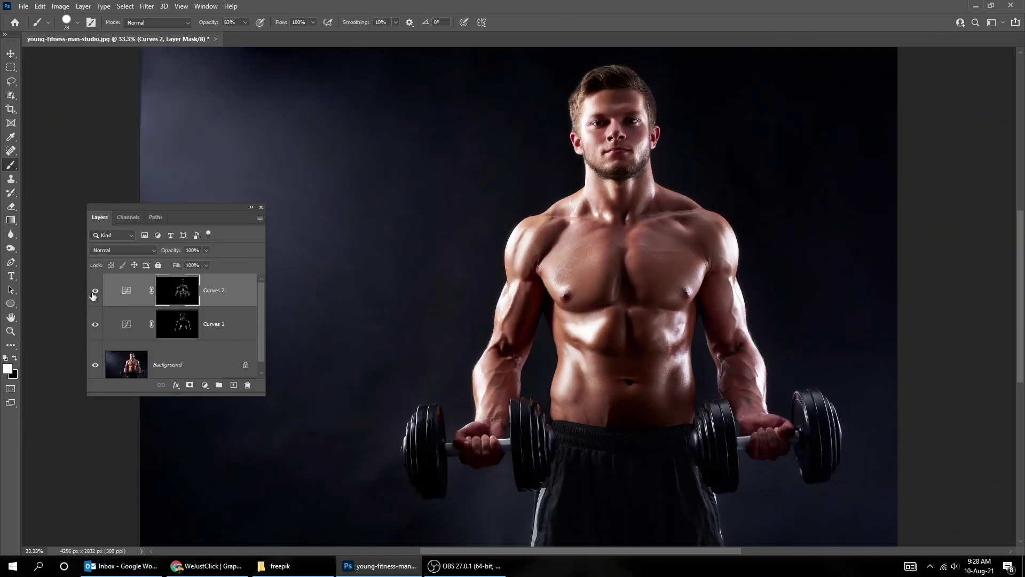
click(94, 293)
drag(260, 393, 271, 457)
click(229, 325)
Step: Select Curves 1 and Curves 2 together and group them as Group 1
shift+click(225, 304)
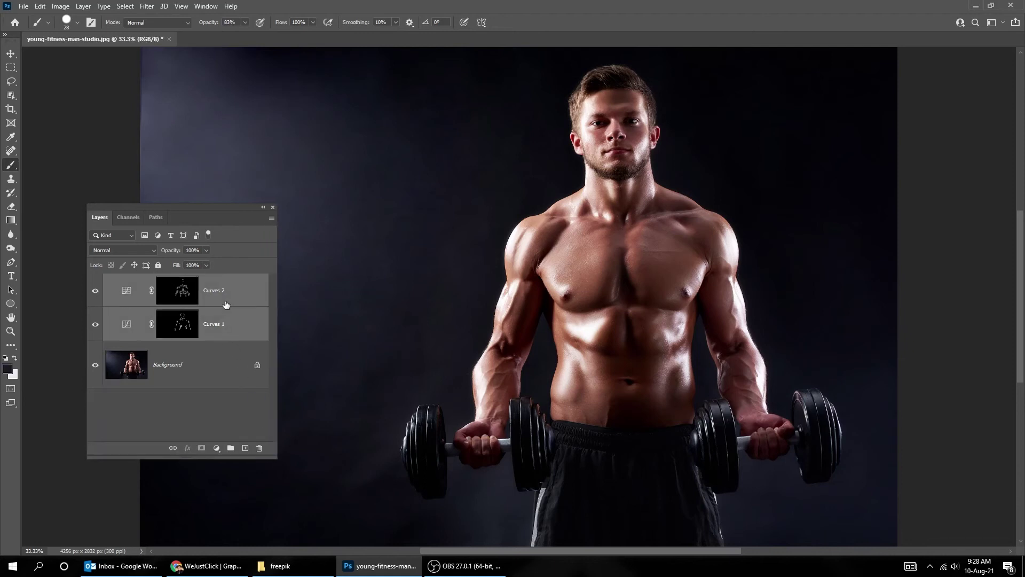
key(ctrl+g)
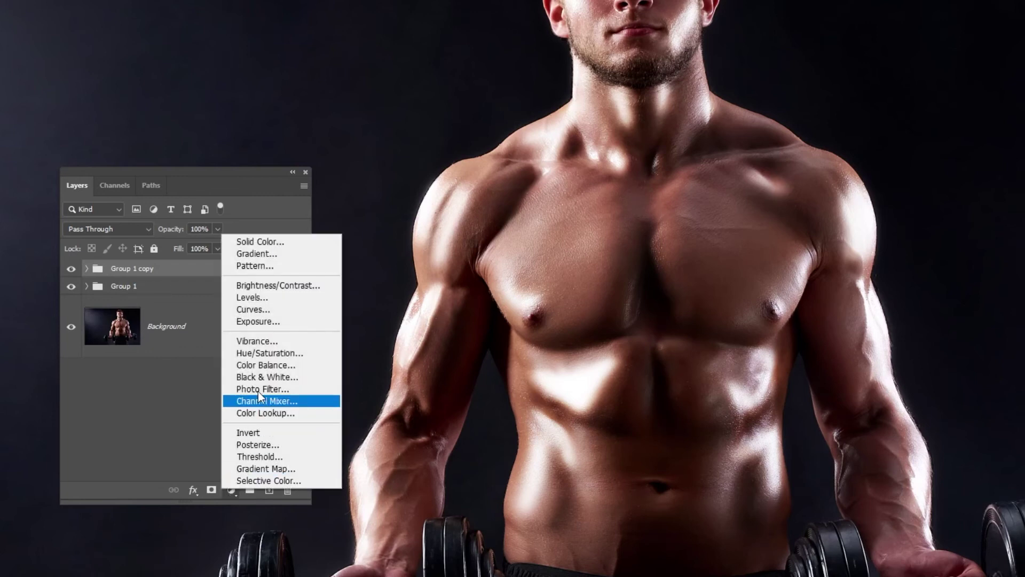
Step: Add a Brightness/Contrast adjustment layer with Contrast set to 10
click(278, 306)
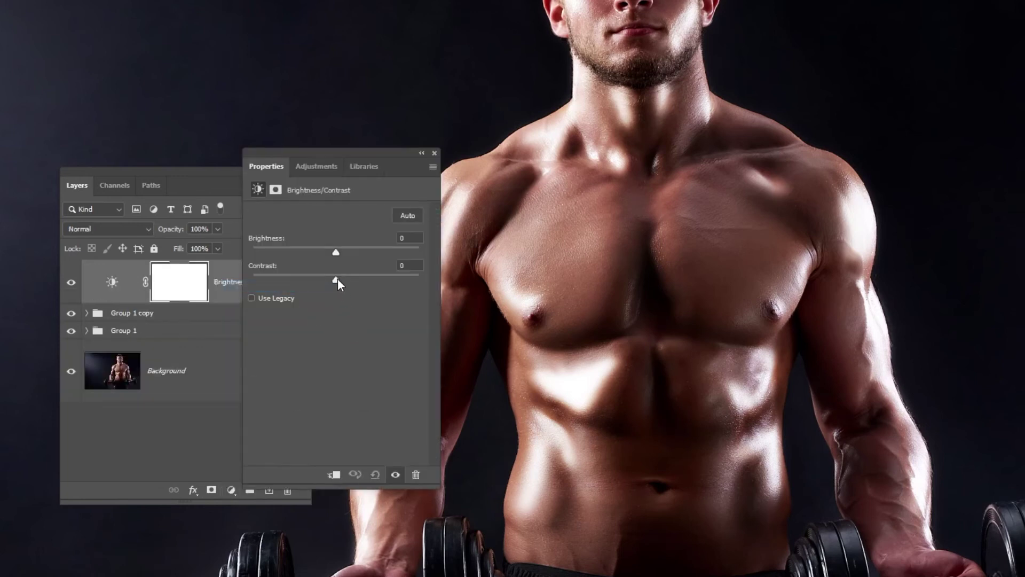
drag(335, 279, 348, 252)
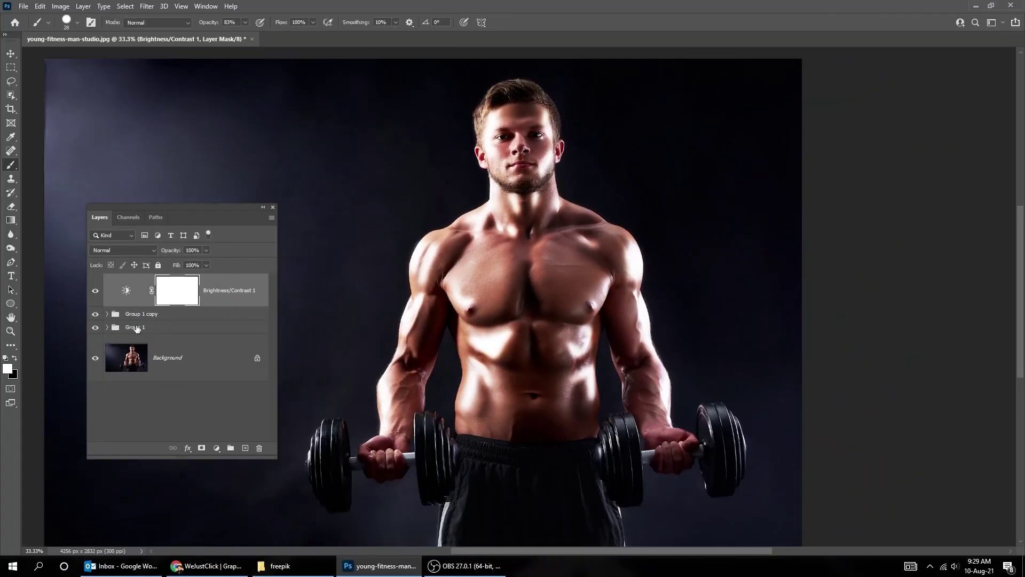
drag(93, 291, 93, 327)
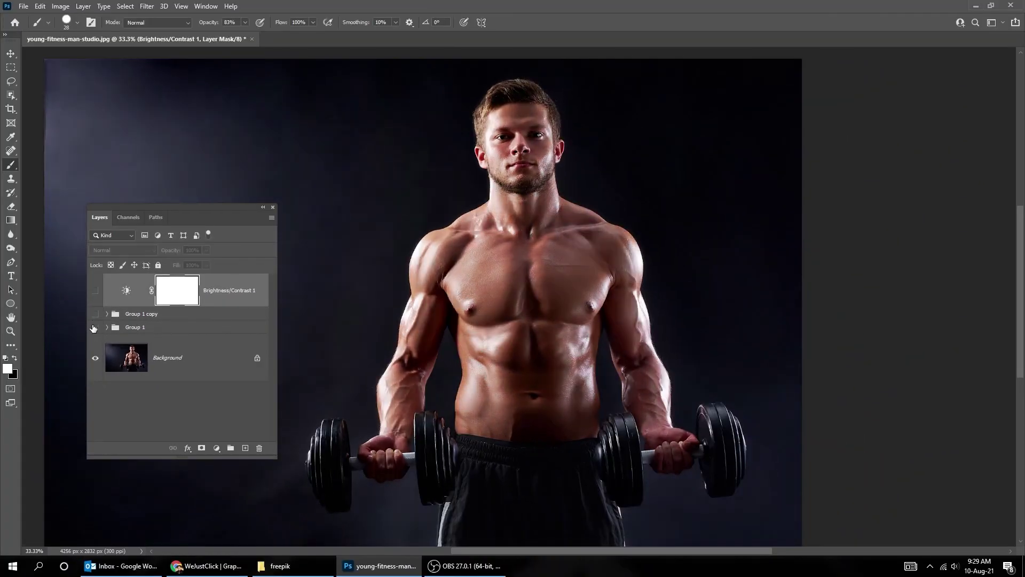
click(94, 289)
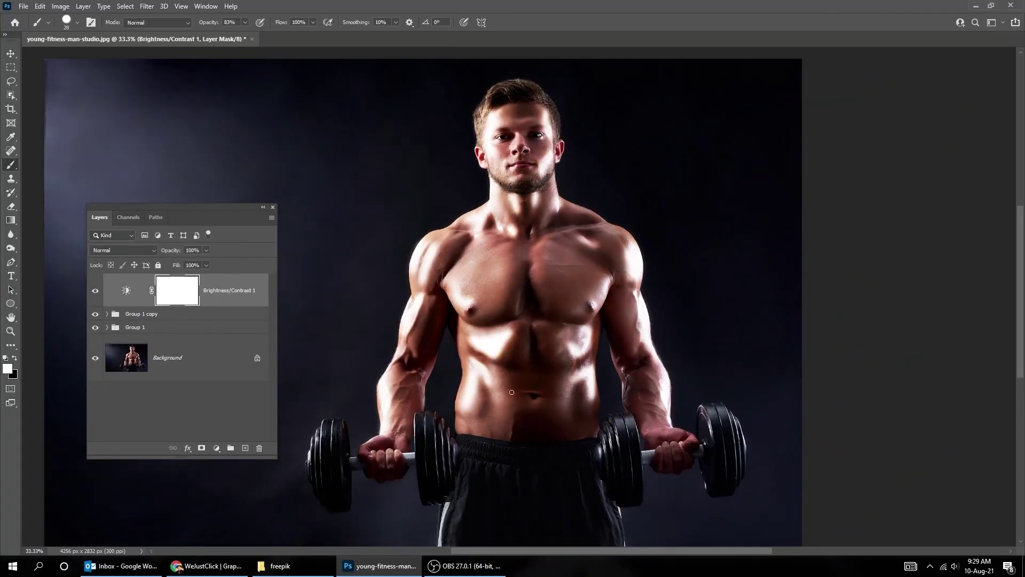